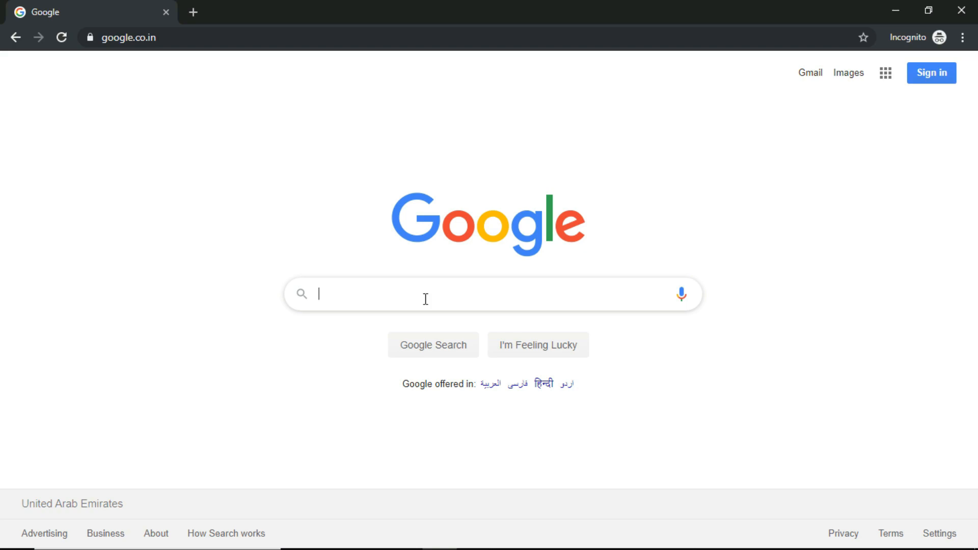
- Search Google for "install docker toolbox" and open the Docker documentation page on installing Docker Toolbox on Windows
{"action": "type", "text": "install docker toolbox"}
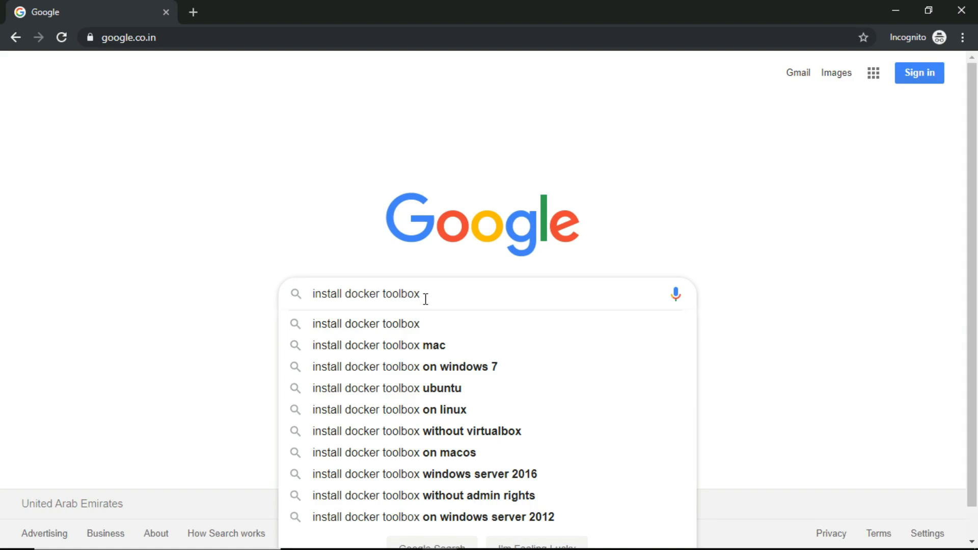
{"action": "key", "text": "Return"}
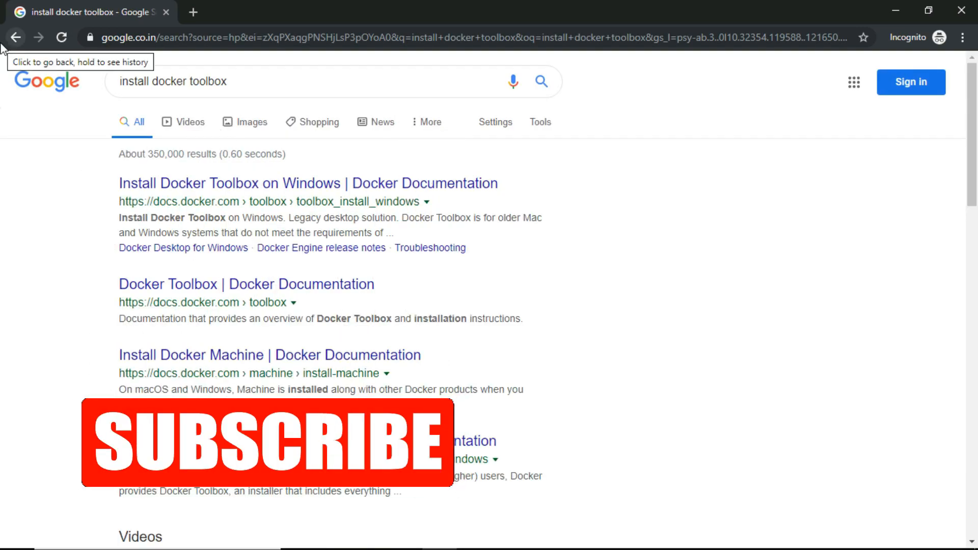
{"action": "left_click", "coordinate": [196, 182]}
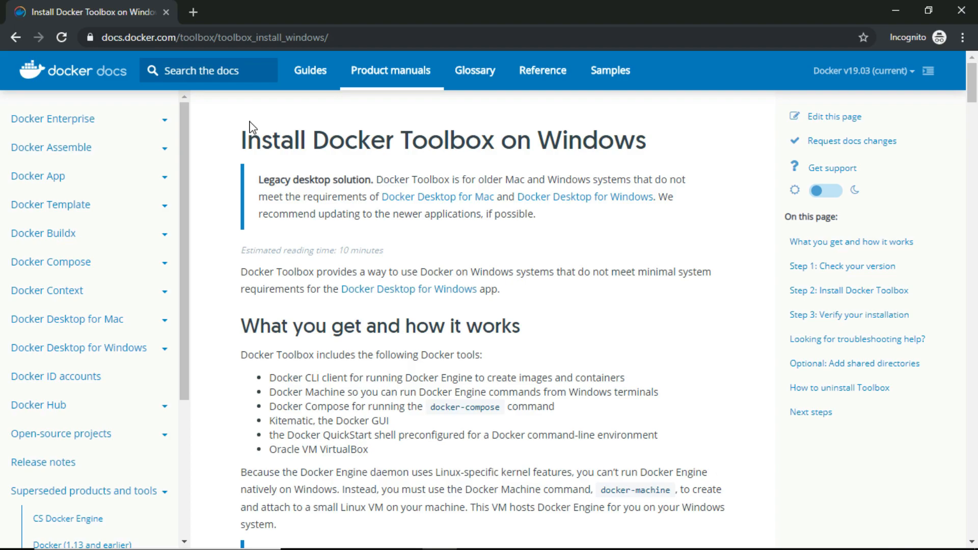
- Review the page's version check, Docker Toolbox installation and installation verification sections, then return to the version check
{"action": "left_click_drag", "start_coordinate": [971, 95], "coordinate": [972, 121]}
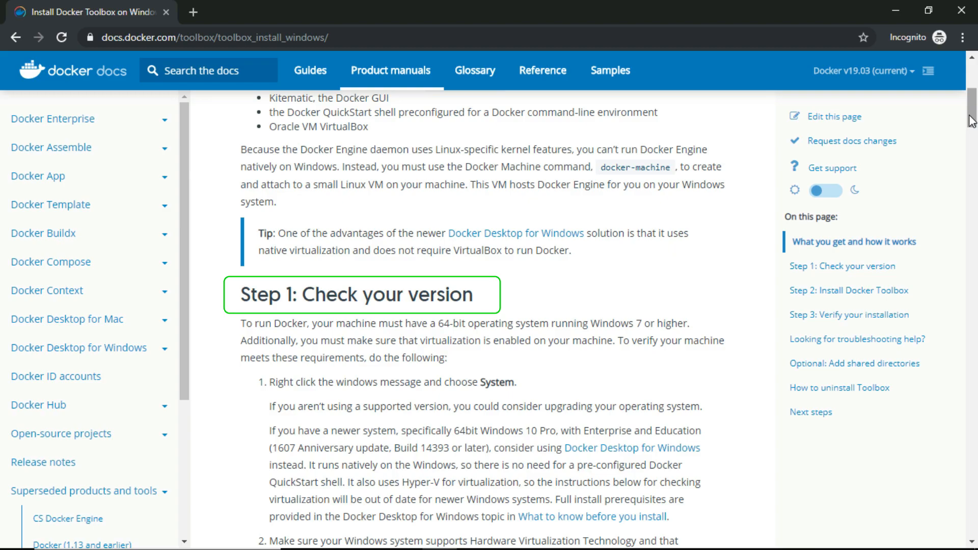
{"action": "left_click_drag", "start_coordinate": [971, 121], "coordinate": [974, 192]}
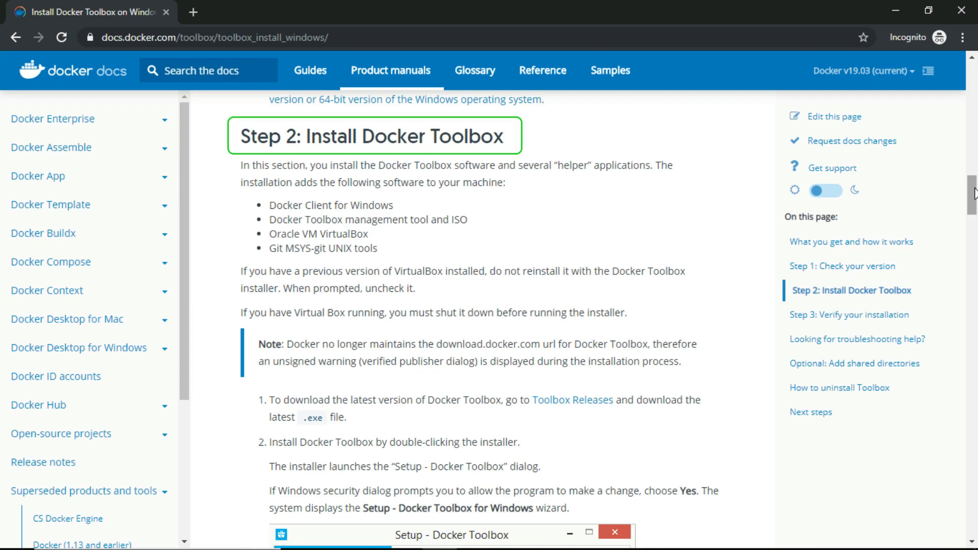
{"action": "left_click_drag", "start_coordinate": [973, 192], "coordinate": [974, 294]}
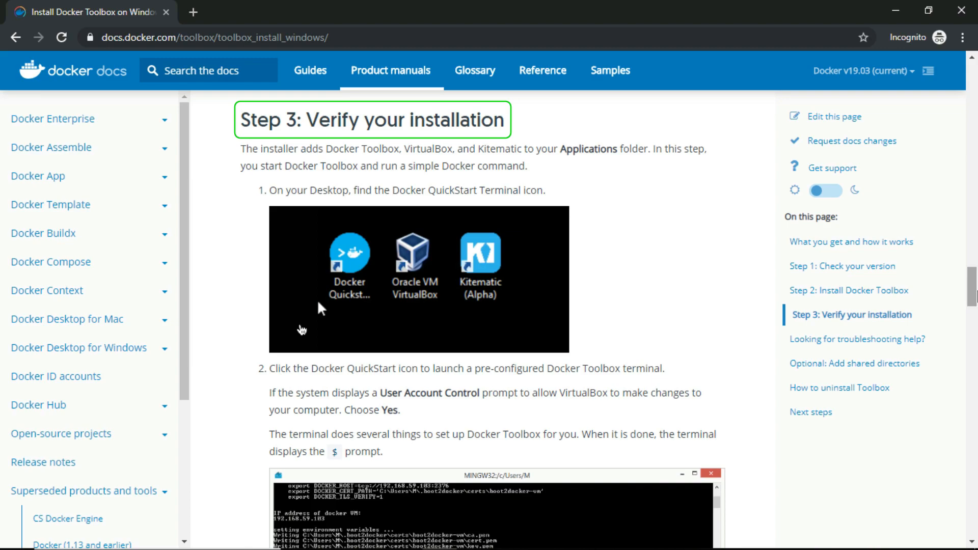
{"action": "left_click_drag", "start_coordinate": [971, 286], "coordinate": [975, 124]}
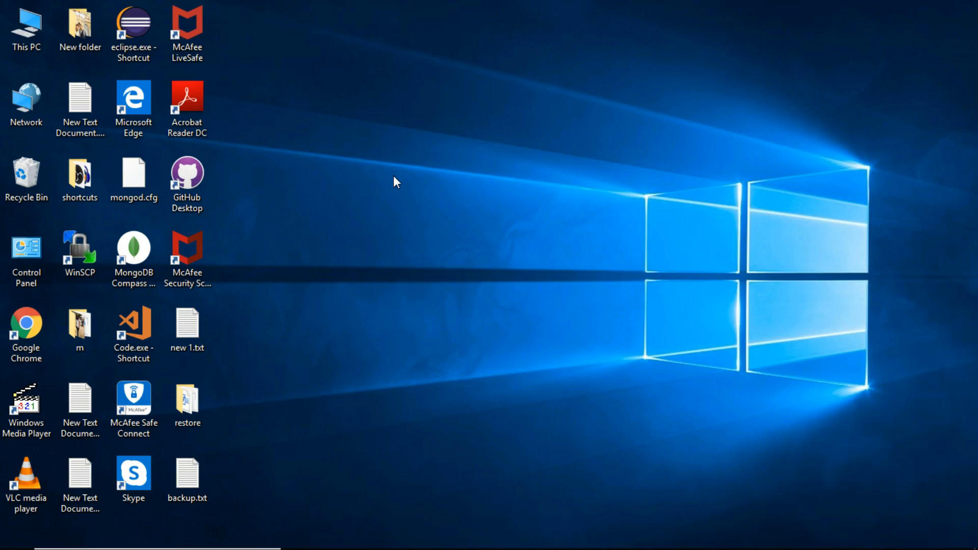
- Check the computer's Windows edition and system type in This PC's properties, and its performance details in Task Manager
{"action": "right_click", "coordinate": [28, 28]}
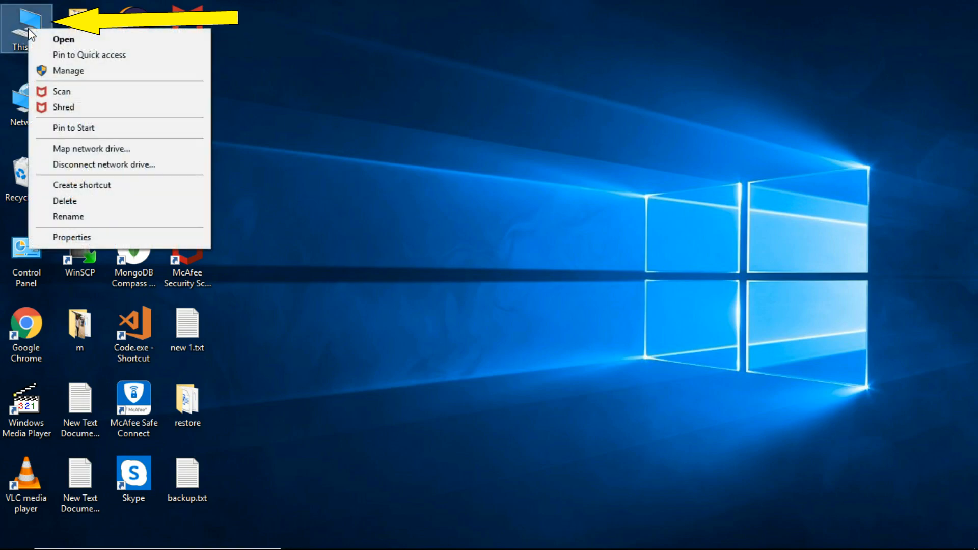
{"action": "left_click", "coordinate": [102, 239]}
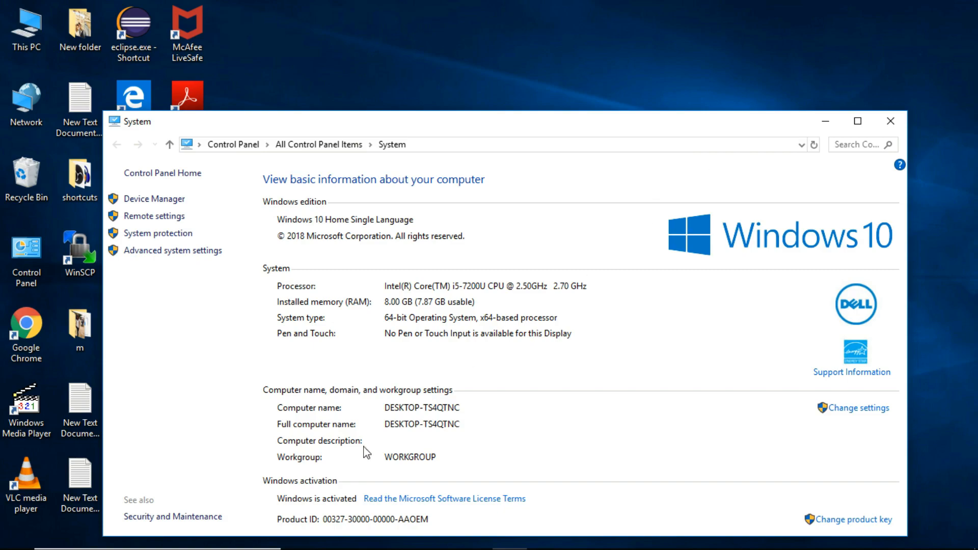
{"action": "left_click", "coordinate": [192, 545]}
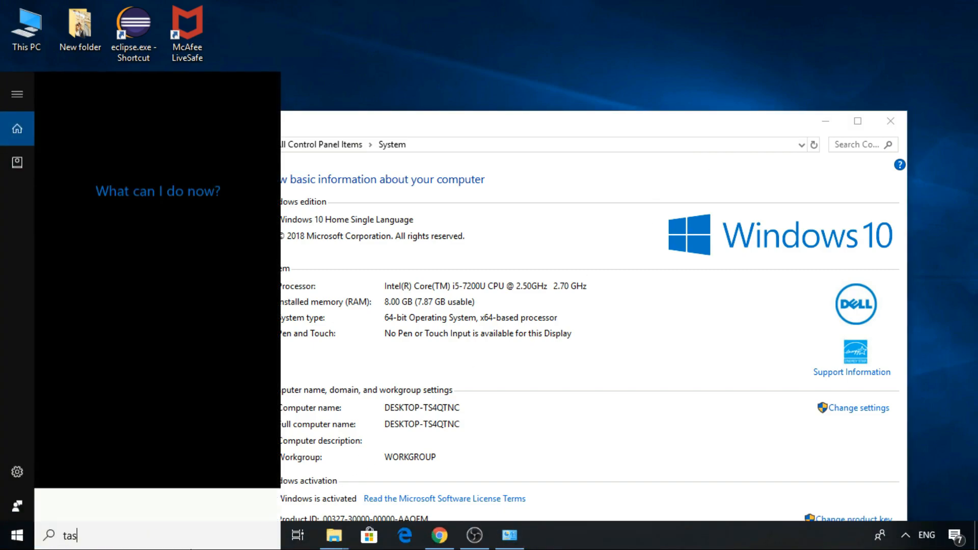
{"action": "type", "text": "task"}
{"action": "left_click", "coordinate": [199, 170]}
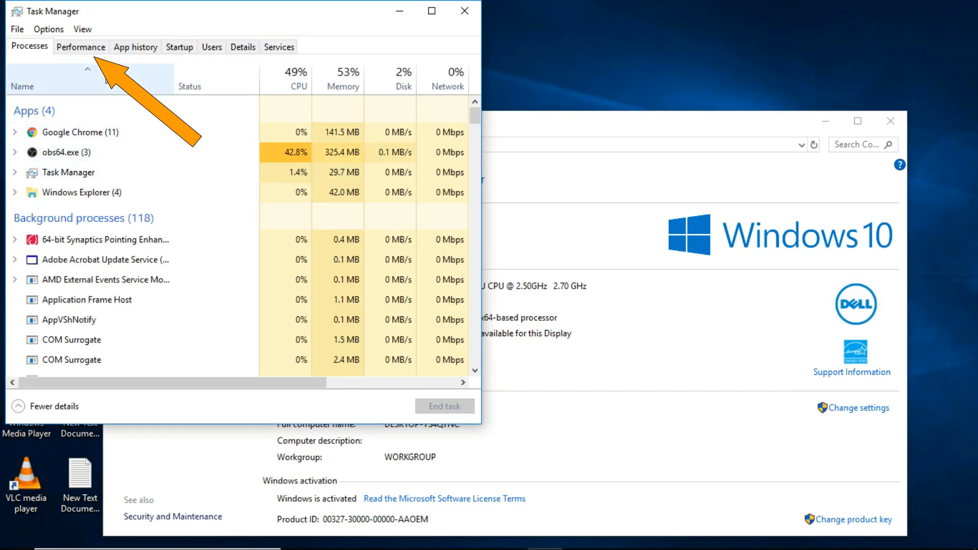
{"action": "left_click", "coordinate": [79, 51]}
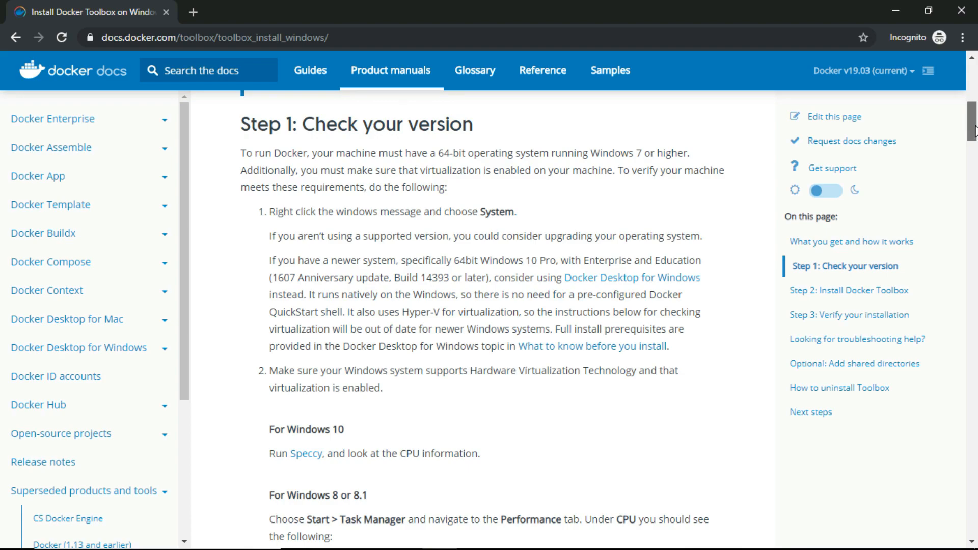
- Open the Microsoft Hardware-Assisted Virtualization Detection Tool link from the docs page's Windows 7 instructions in a new tab
{"action": "scroll", "coordinate": [973, 132], "scroll_direction": "down", "scroll_amount": 10}
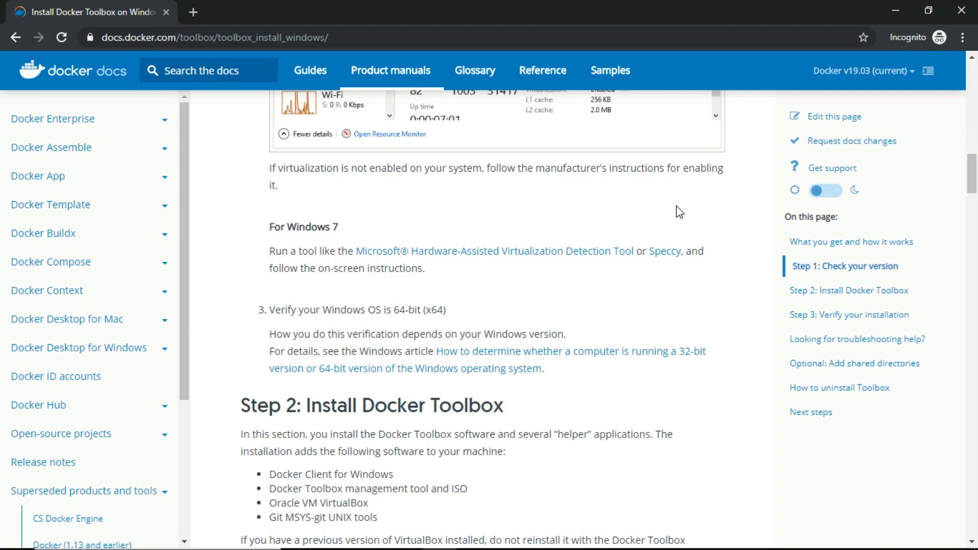
{"action": "right_click", "coordinate": [502, 260]}
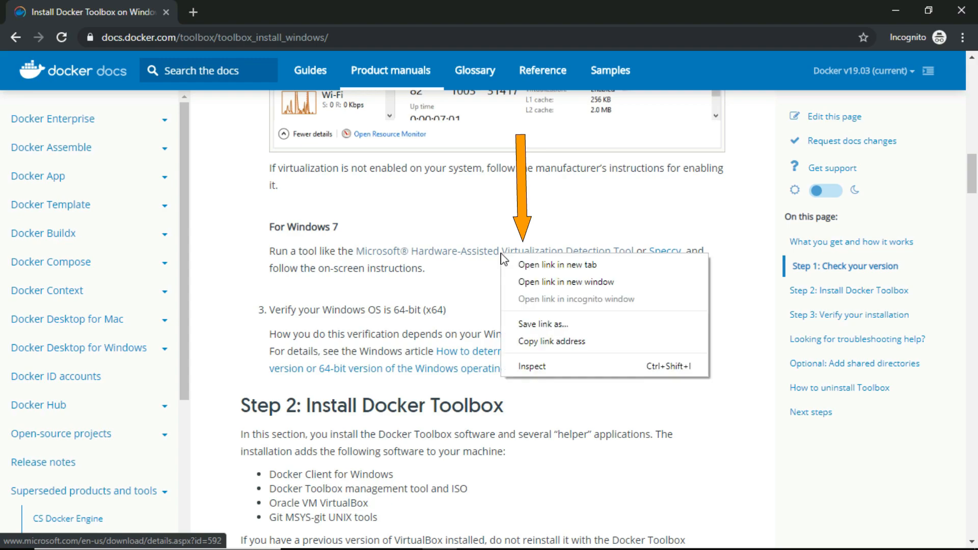
{"action": "left_click", "coordinate": [524, 260]}
{"action": "left_click", "coordinate": [282, 1]}
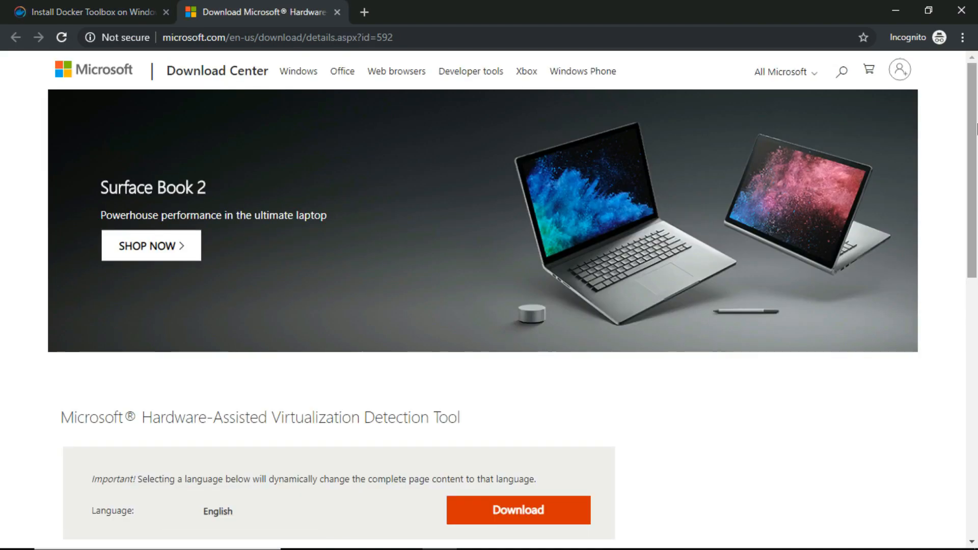
- Download only havdetectiontool.exe from the Microsoft Download Center page
{"action": "left_click", "coordinate": [518, 510]}
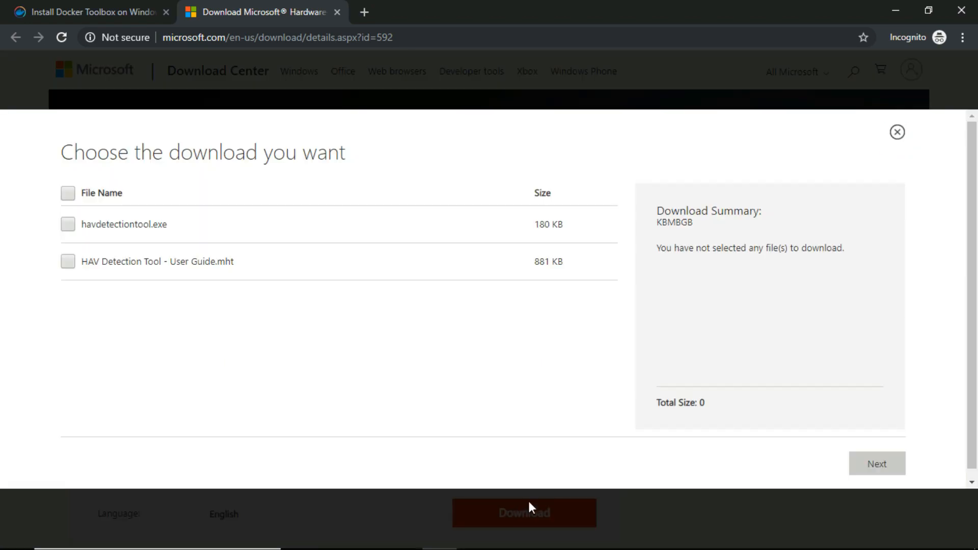
{"action": "left_click", "coordinate": [69, 225]}
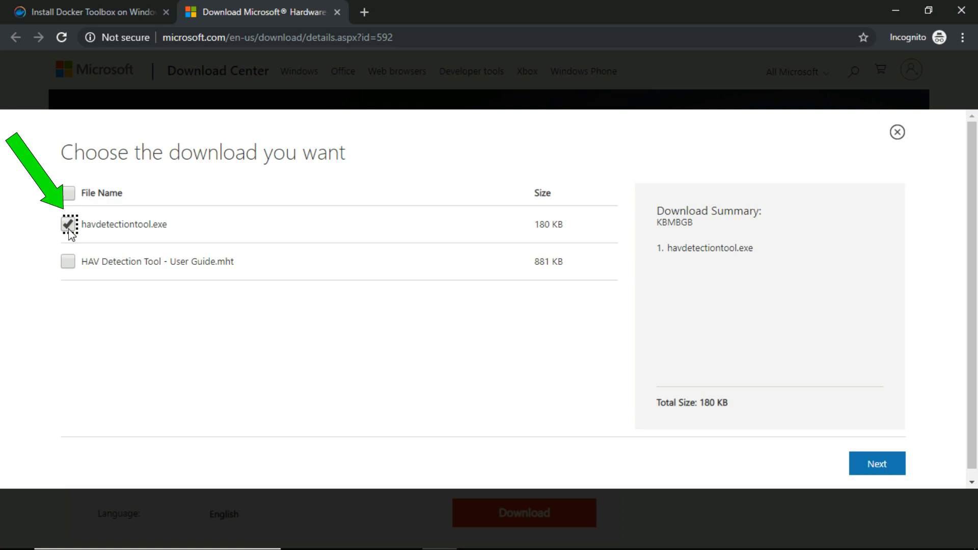
{"action": "scroll", "coordinate": [96, 312], "scroll_direction": "down", "scroll_amount": 3}
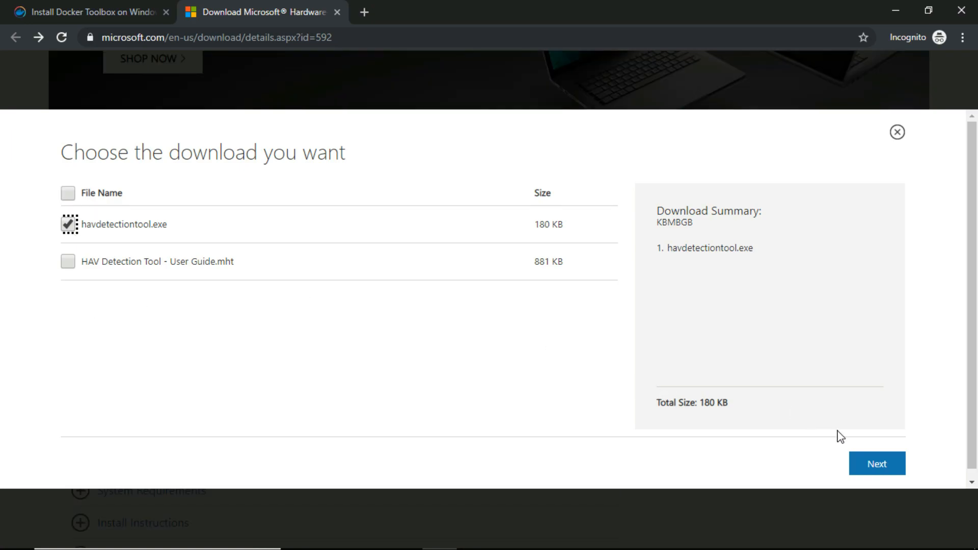
{"action": "left_click", "coordinate": [866, 462]}
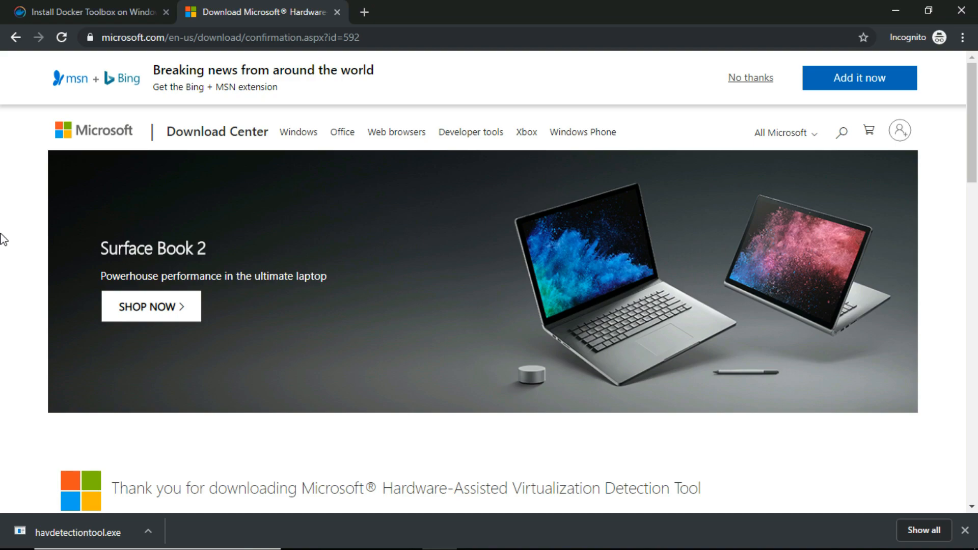
- Open the Toolbox Releases link from Step 2 of the Docker docs and download DockerToolbox-19.03.1.exe from the v19.03.1 release
{"action": "left_click", "coordinate": [33, 7]}
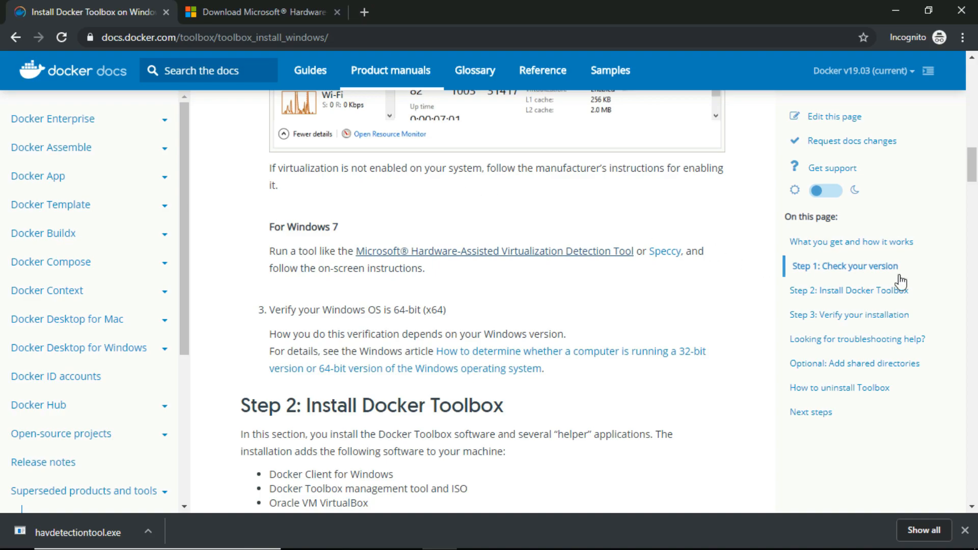
{"action": "left_click_drag", "start_coordinate": [970, 170], "coordinate": [970, 192]}
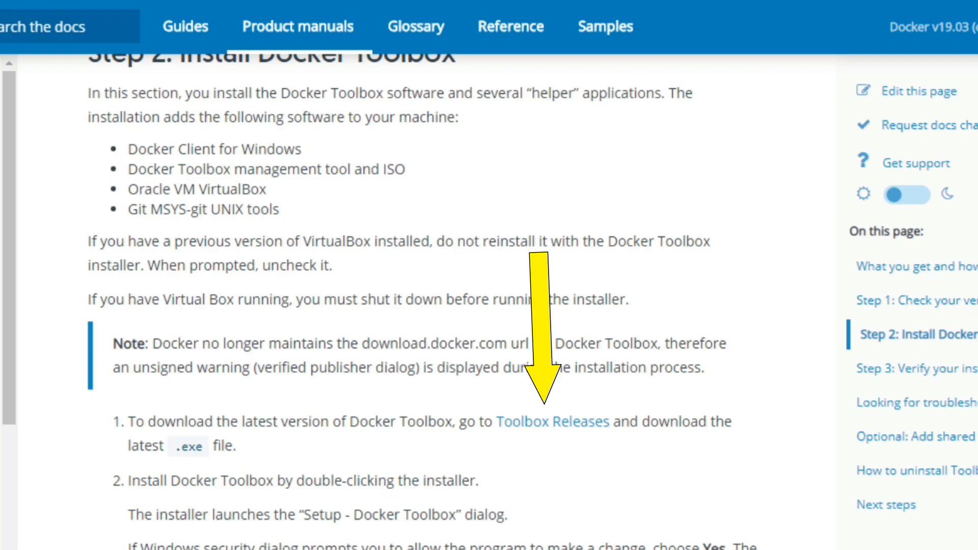
{"action": "right_click", "coordinate": [591, 421]}
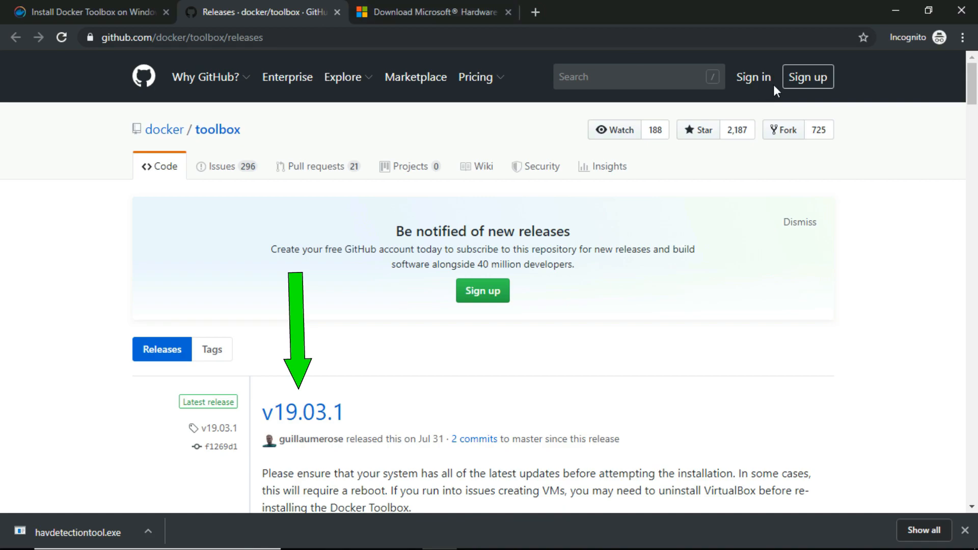
{"action": "left_click_drag", "start_coordinate": [971, 89], "coordinate": [973, 132]}
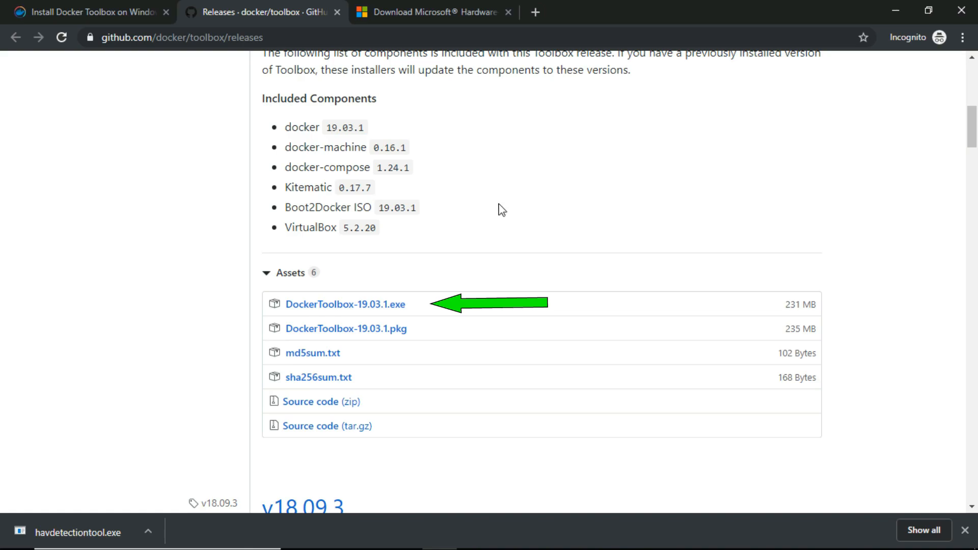
{"action": "left_click", "coordinate": [358, 306]}
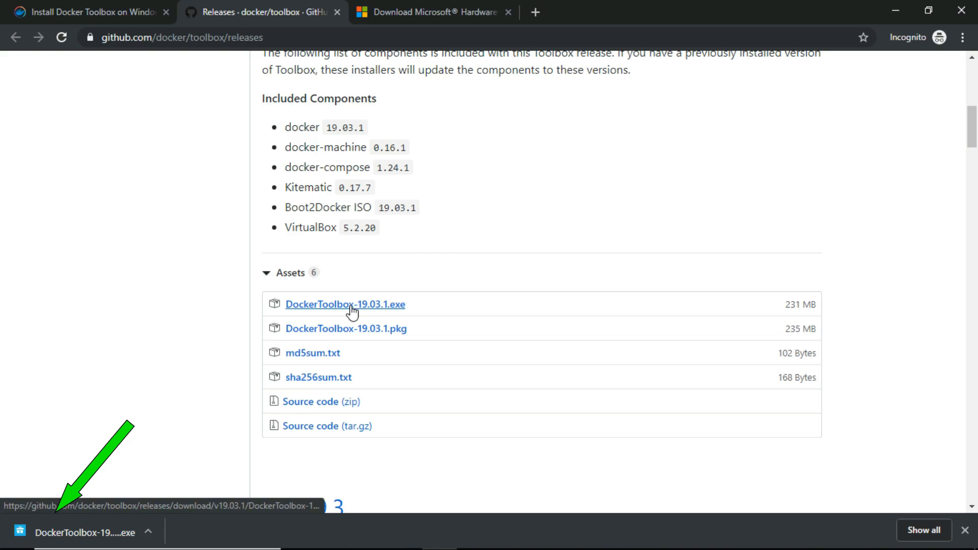
- Show the downloaded Docker Toolbox installer in its folder and run DockerToolbox-19.03.1.exe
{"action": "right_click", "coordinate": [88, 535]}
{"action": "left_click", "coordinate": [147, 495]}
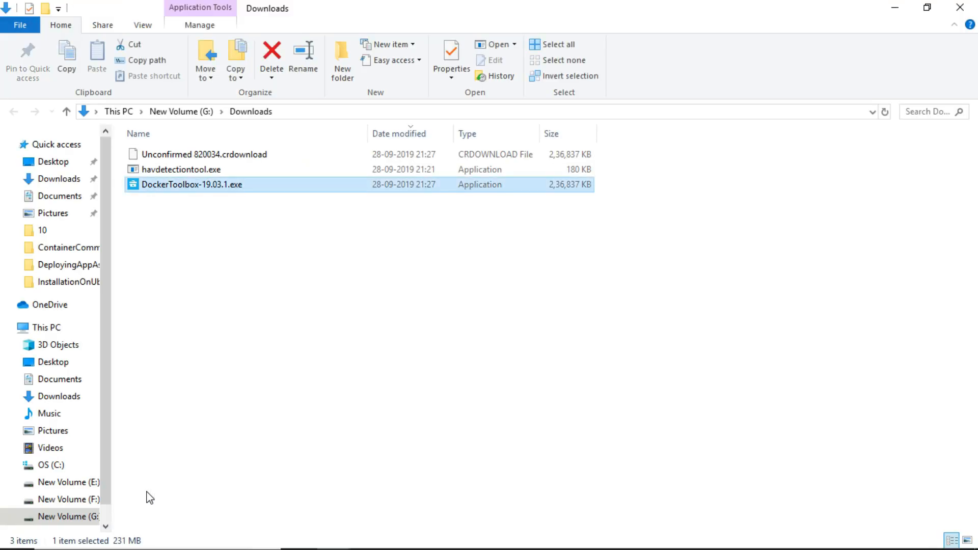
{"action": "double_click", "coordinate": [206, 188]}
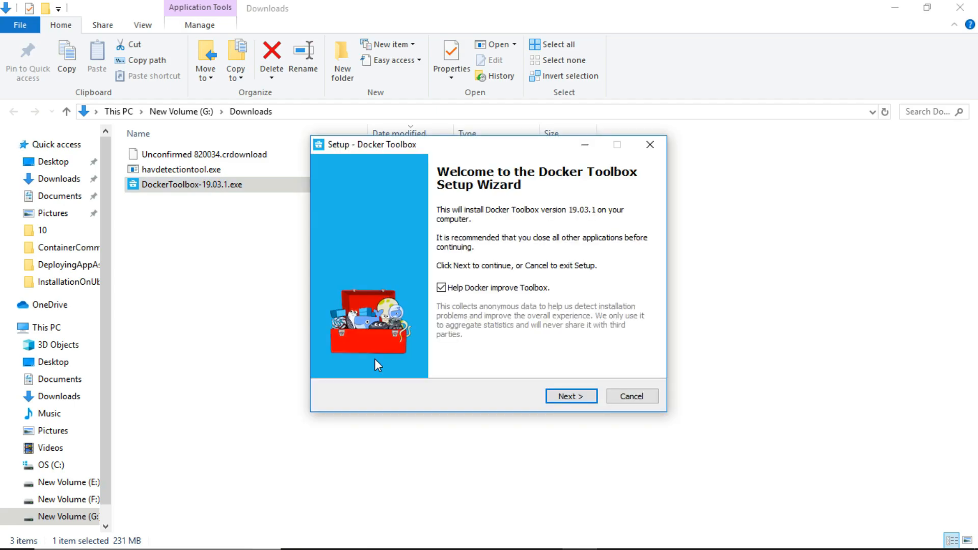
- Install Docker Toolbox into C:\Program Files\Docker Toolbox, keeping the shown full installation components and additional tasks, and finish the setup wizard
{"action": "left_click", "coordinate": [560, 399]}
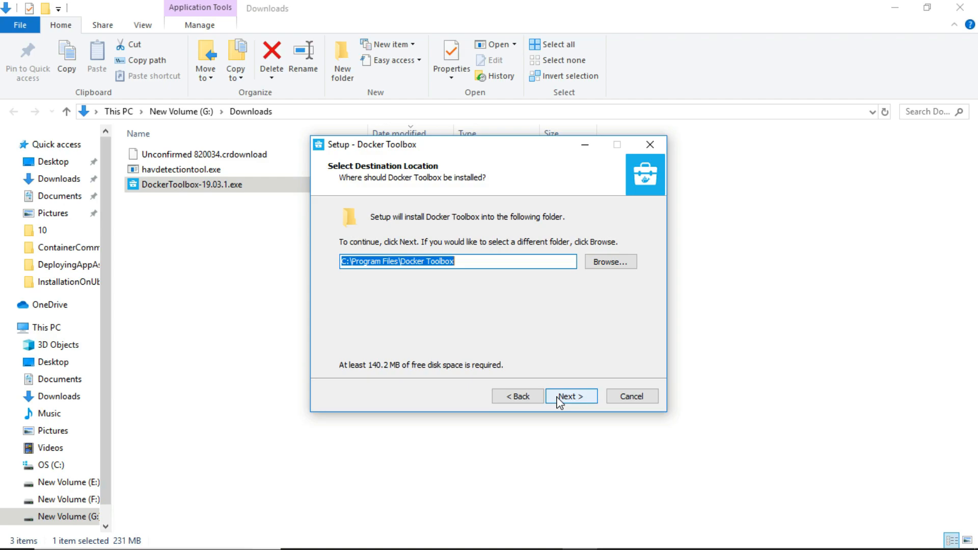
{"action": "left_click", "coordinate": [560, 399]}
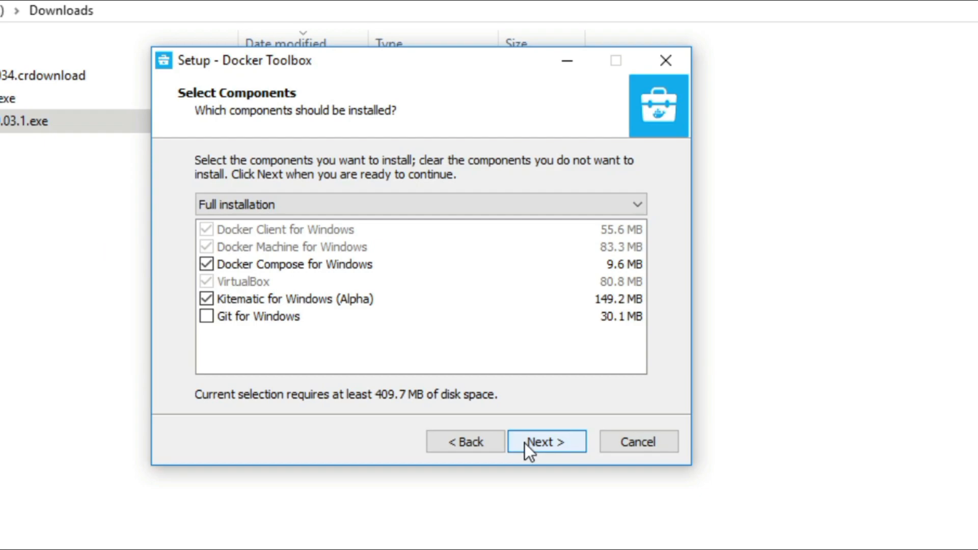
{"action": "left_click", "coordinate": [524, 443]}
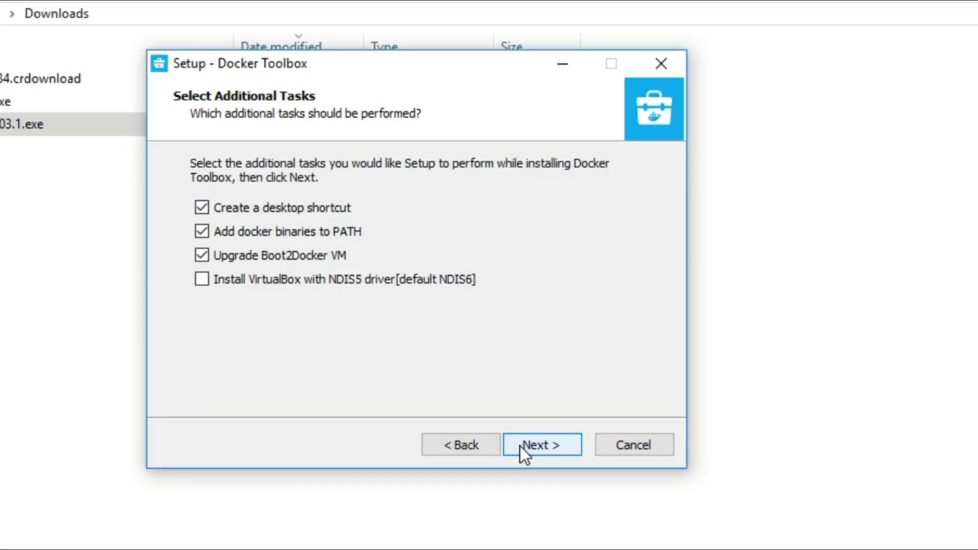
{"action": "left_click", "coordinate": [521, 446]}
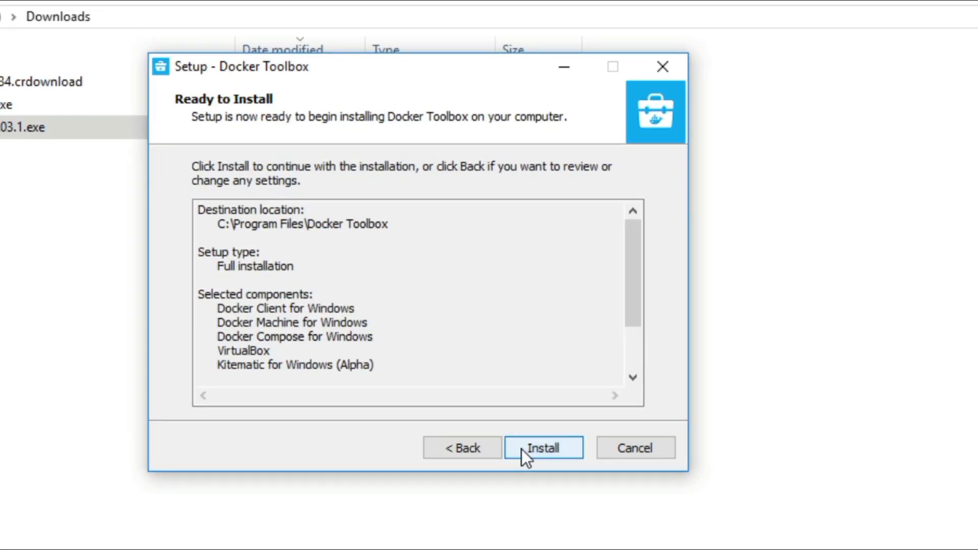
{"action": "left_click", "coordinate": [523, 449]}
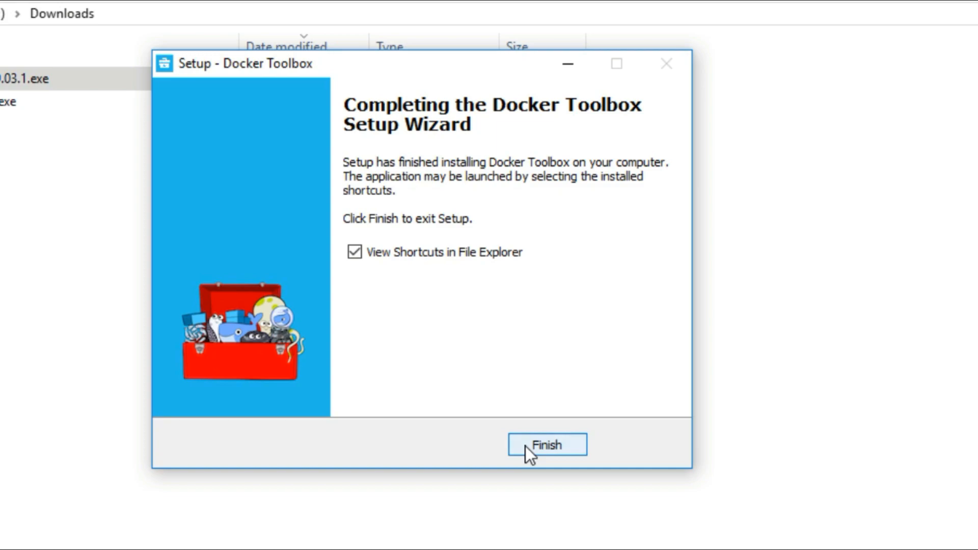
{"action": "left_click", "coordinate": [524, 445]}
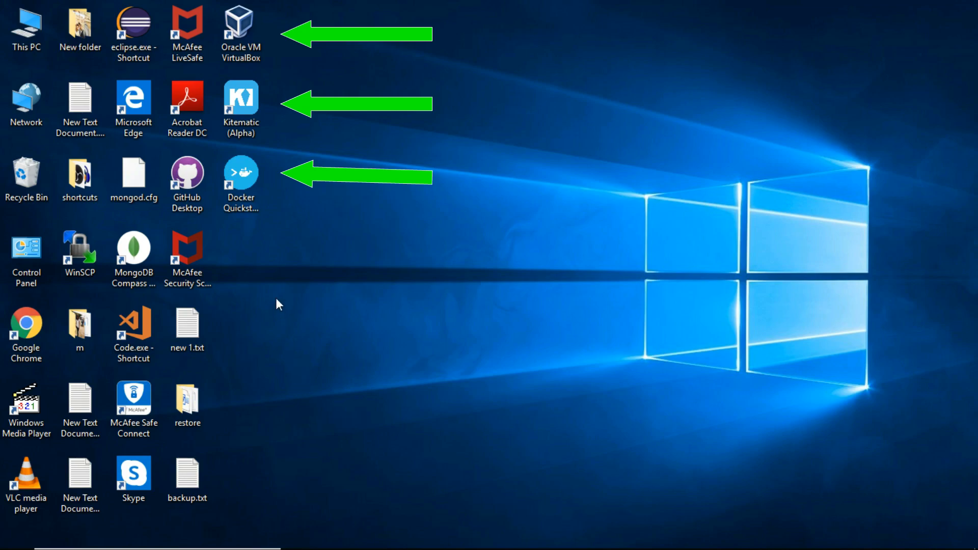
- Launch the Docker Quickstart Terminal from the desktop, maximize it and run "docker run hello-world"
{"action": "double_click", "coordinate": [233, 176]}
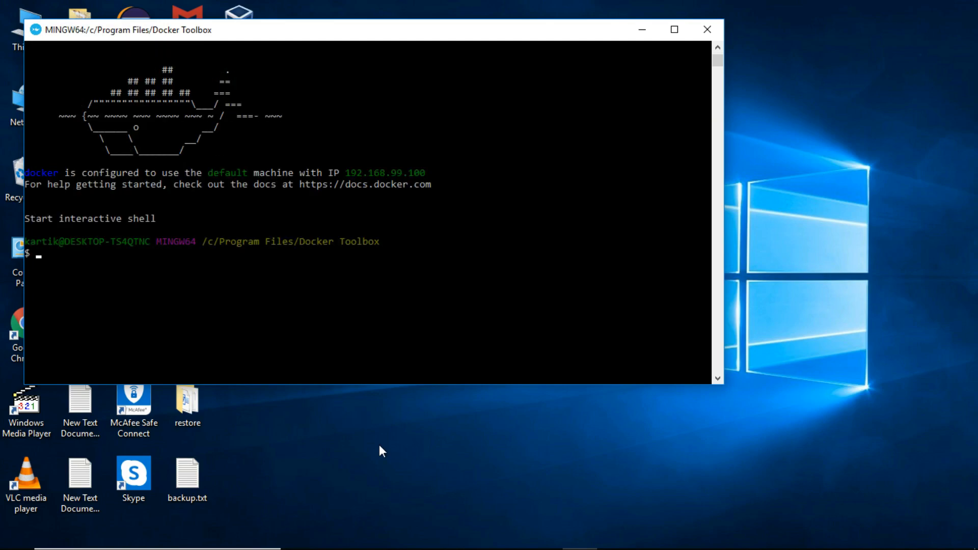
{"action": "left_click", "coordinate": [670, 35]}
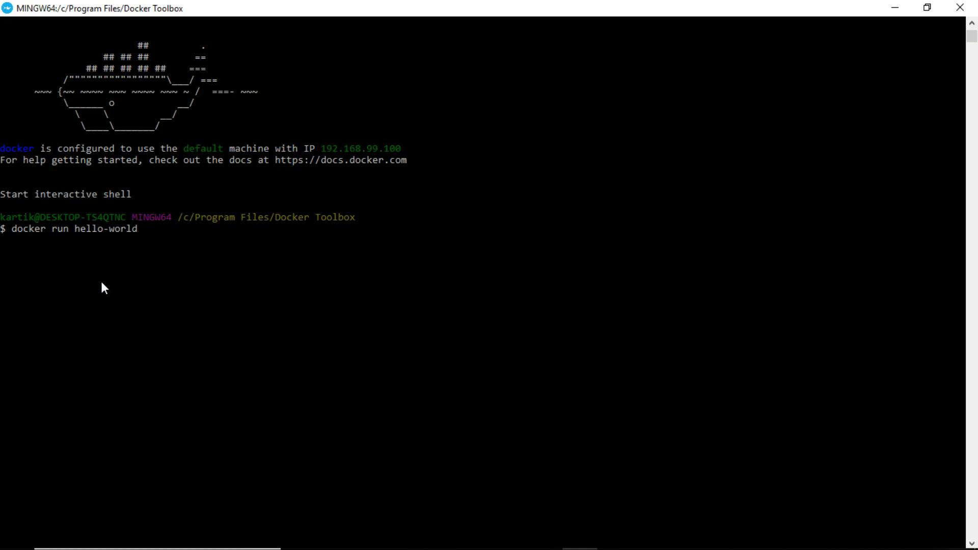
{"action": "key", "text": "Return"}
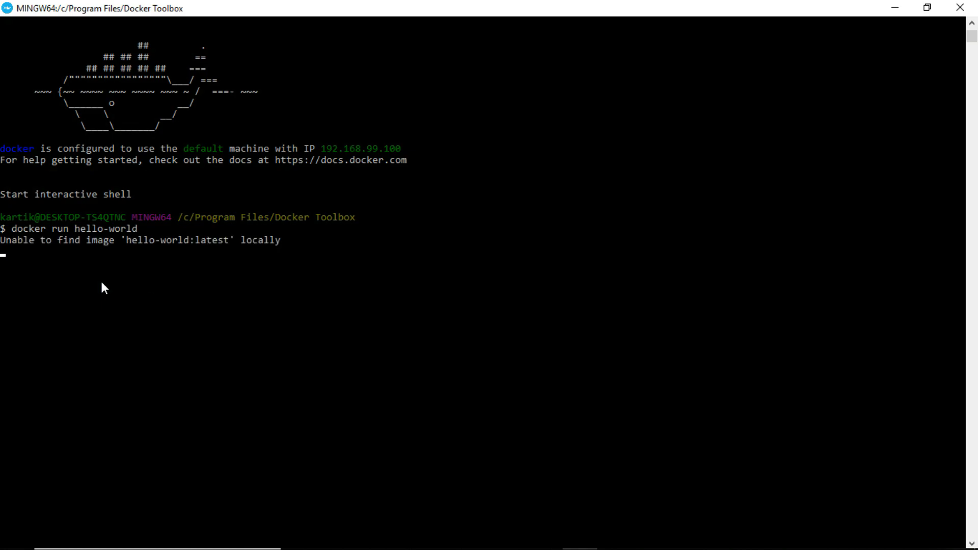